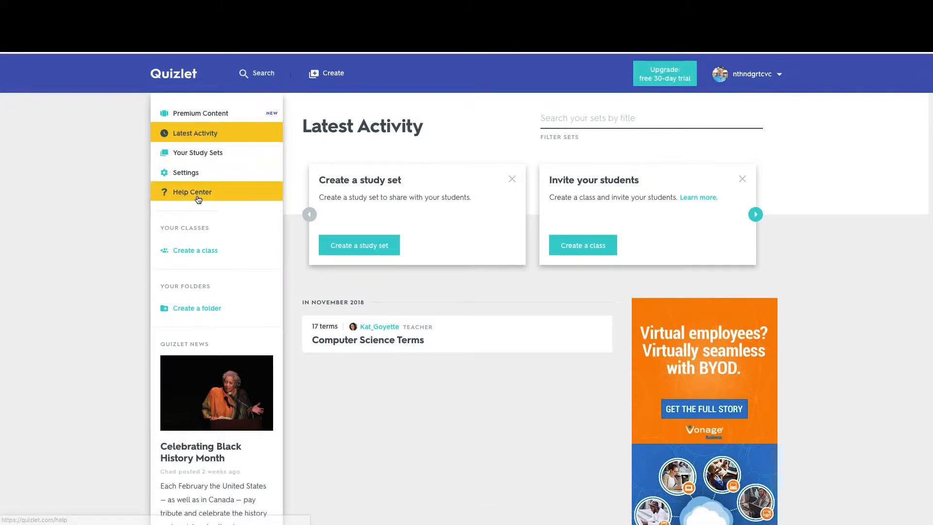
Step: Preview the form for creating a new class and the site search, closing both without entering anything
left_click(193, 251)
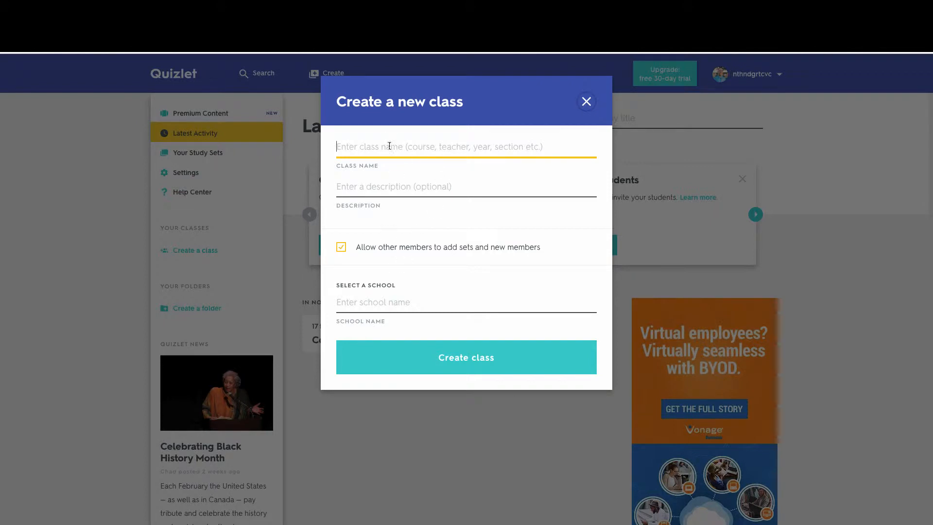
left_click(586, 102)
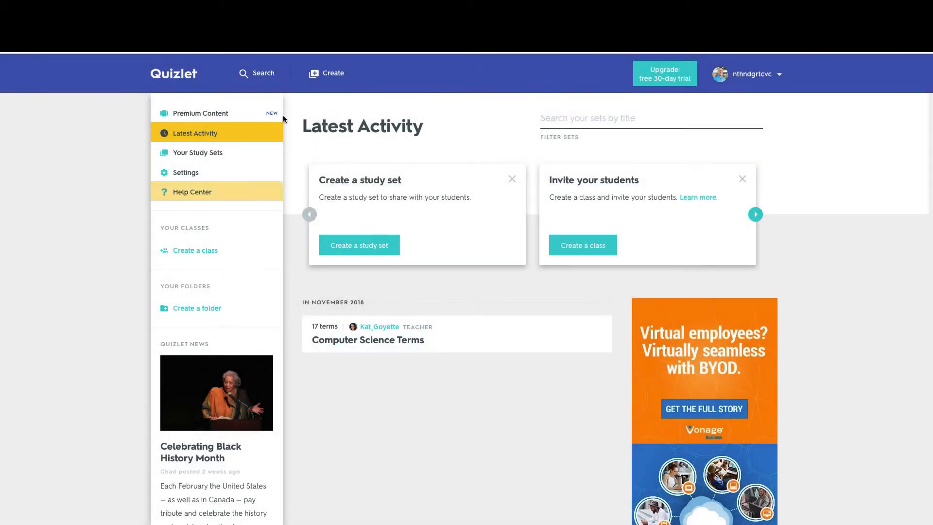
left_click(263, 77)
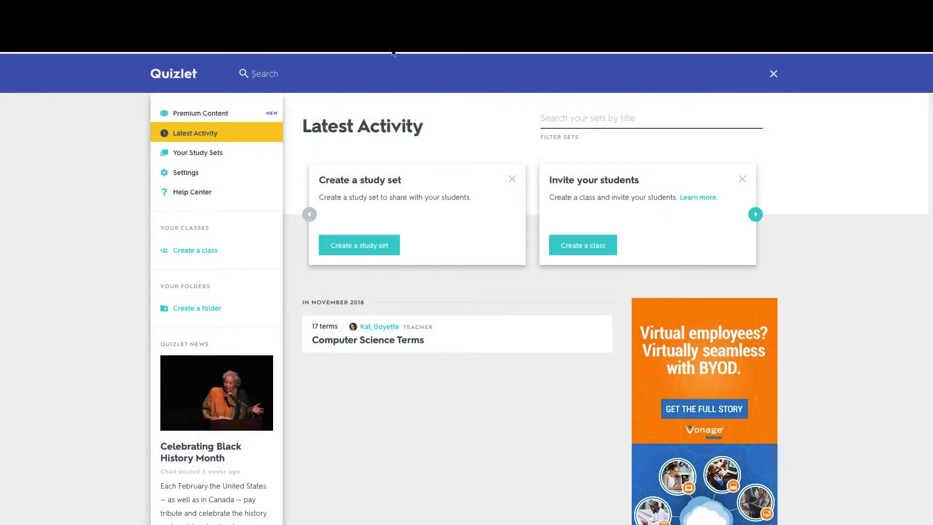
left_click(773, 75)
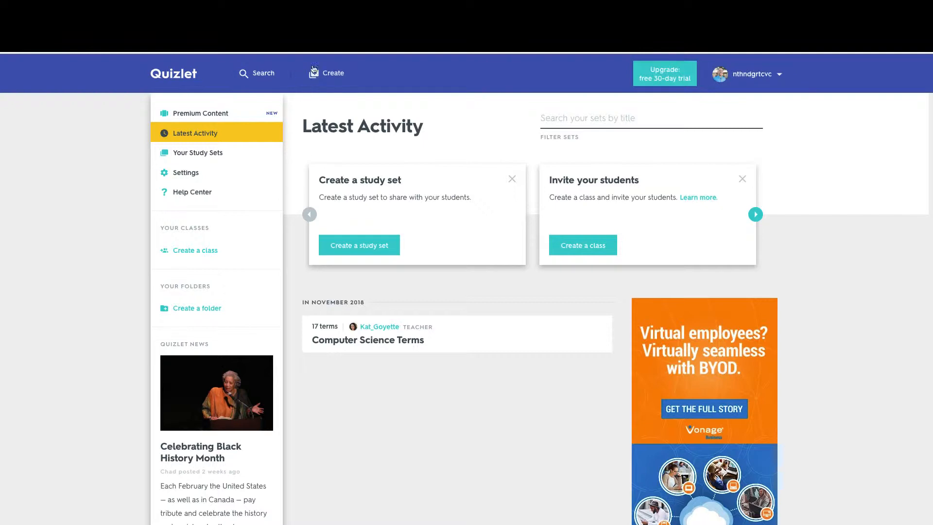
Step: Search for "multiplication facts x 4" and open the study set "Multiplication facts 4's"
left_click(265, 74)
type("multiplication facts x 4")
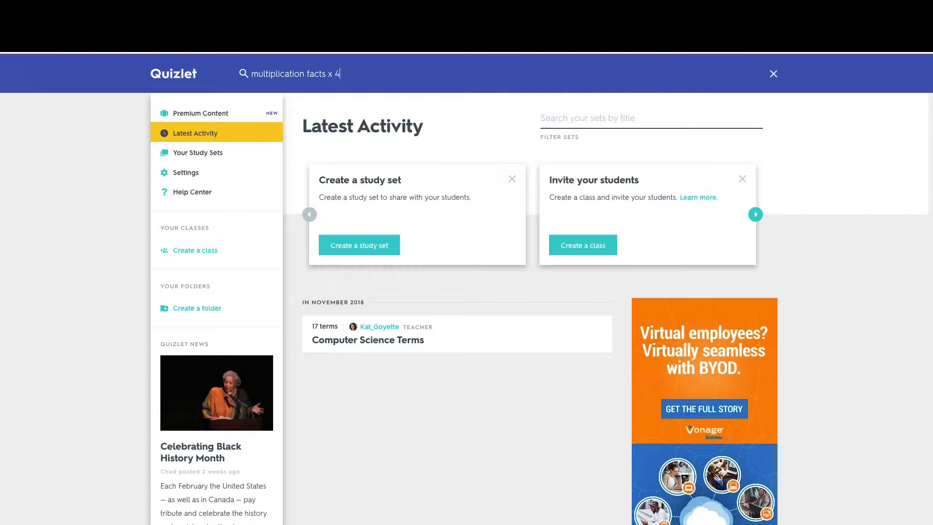
key("Return")
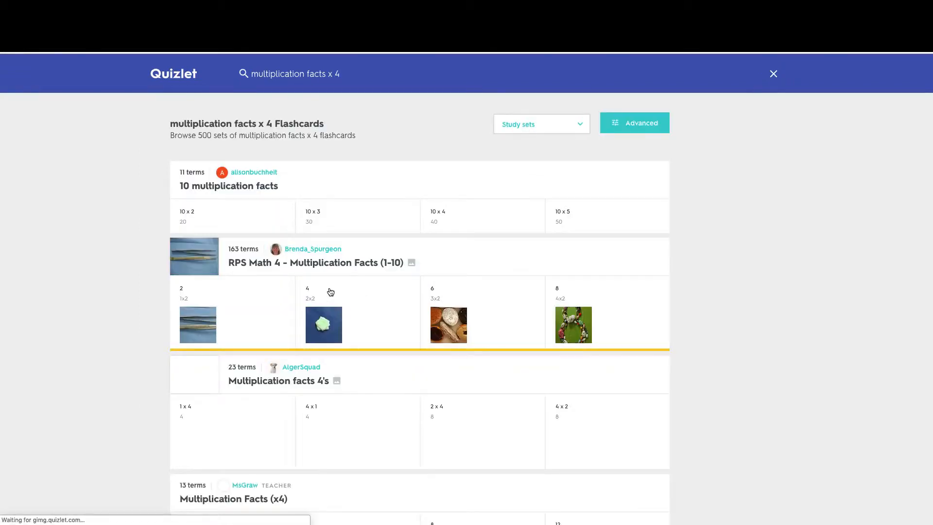
scroll(106, 297, "down", 2)
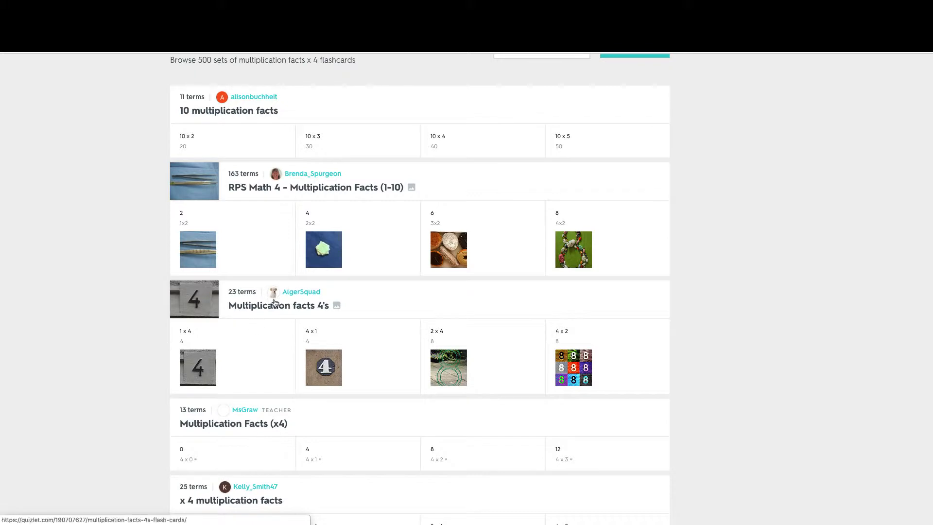
left_click(266, 311)
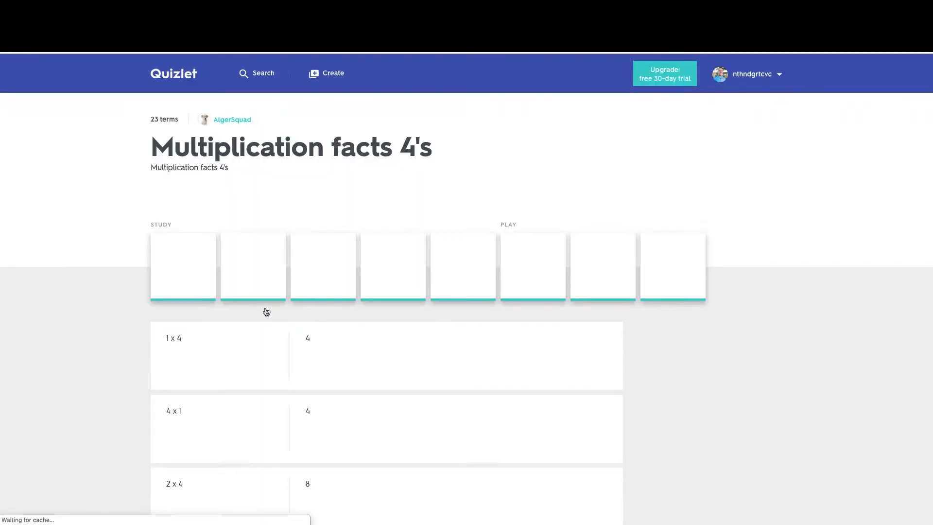
Step: Look through the flashcards, term list and study modes of the Multiplication facts 4's set
scroll(45, 342, "down", 5)
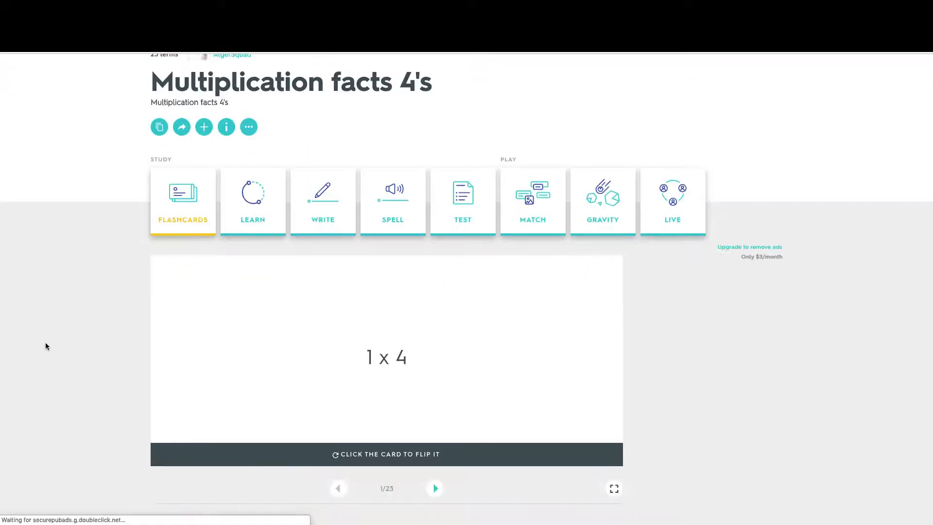
scroll(74, 400, "down", 2)
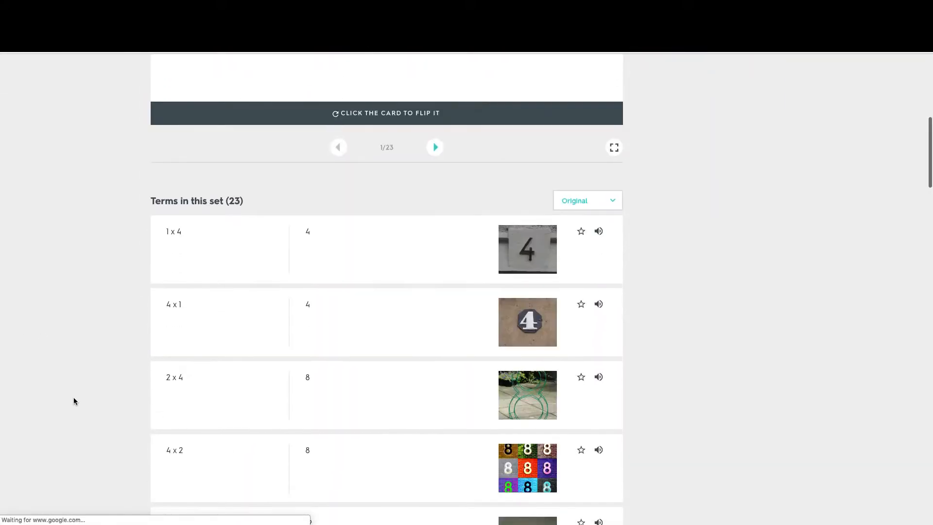
scroll(100, 327, "down", 5)
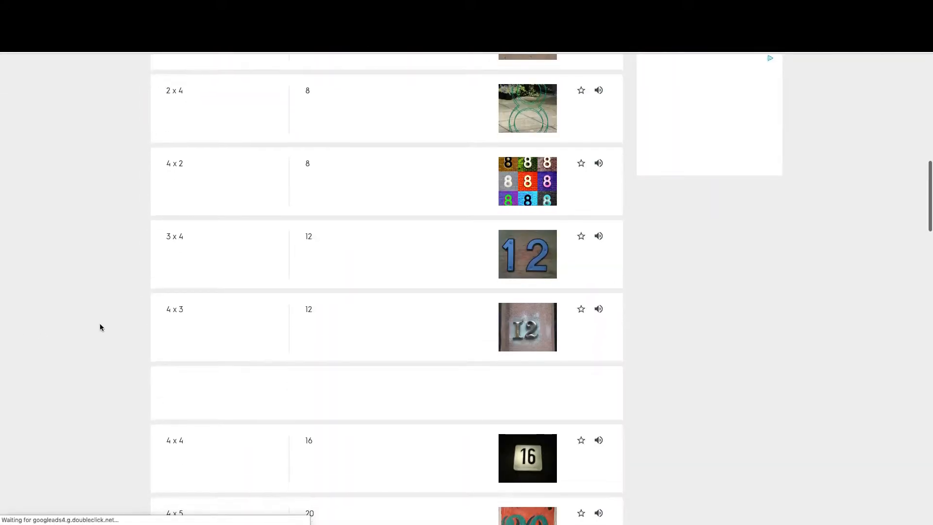
scroll(100, 326, "down", 10)
scroll(100, 327, "down", 20)
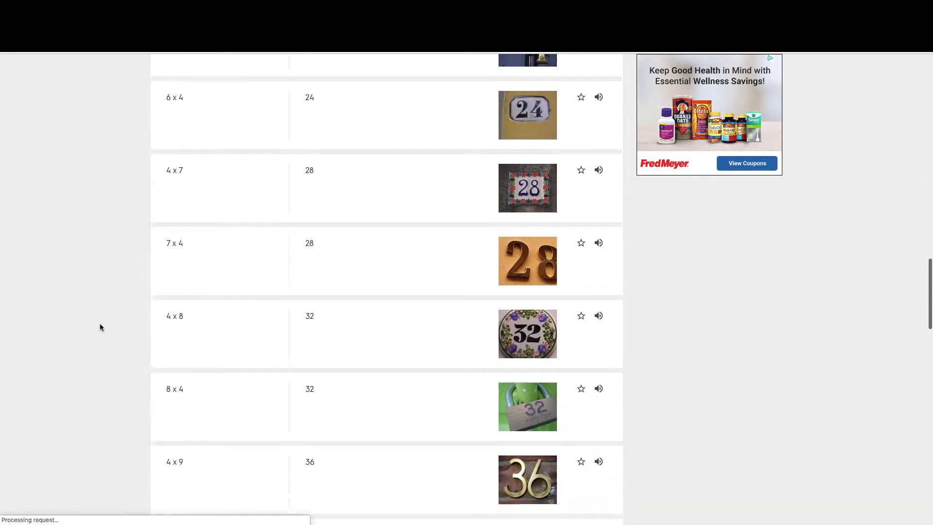
scroll(102, 292, "down", 9)
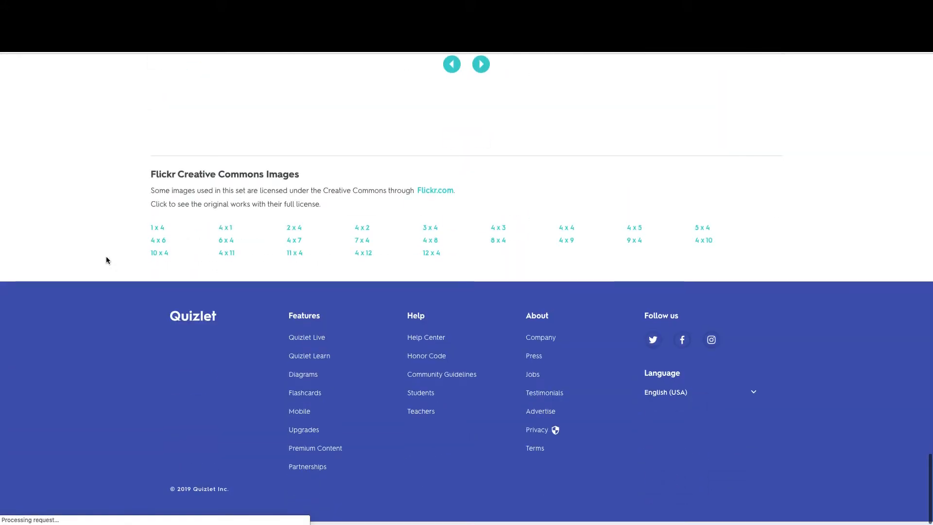
scroll(127, 150, "up", 13)
scroll(127, 150, "up", 20)
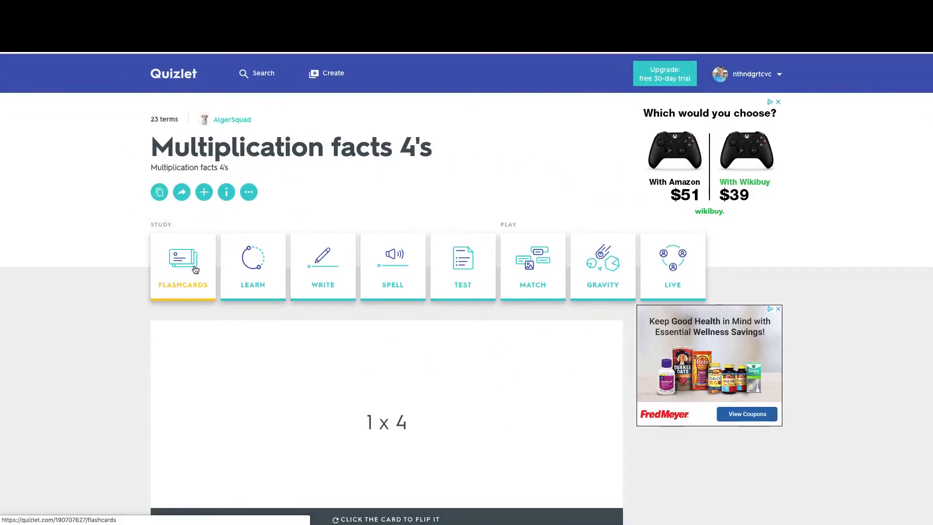
scroll(194, 268, "down", 1)
scroll(194, 268, "up", 1)
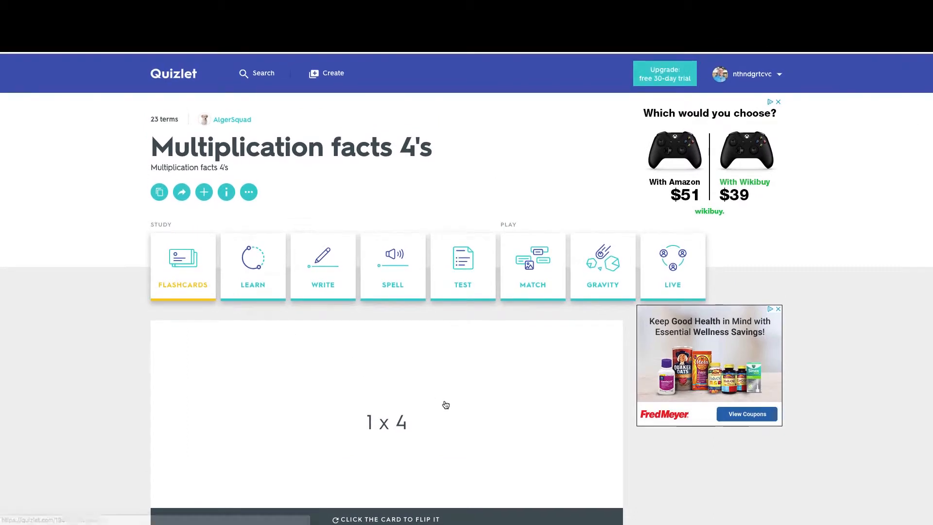
Step: Start the Learn mode for the set, view its first question and return to the set page
left_click(249, 192)
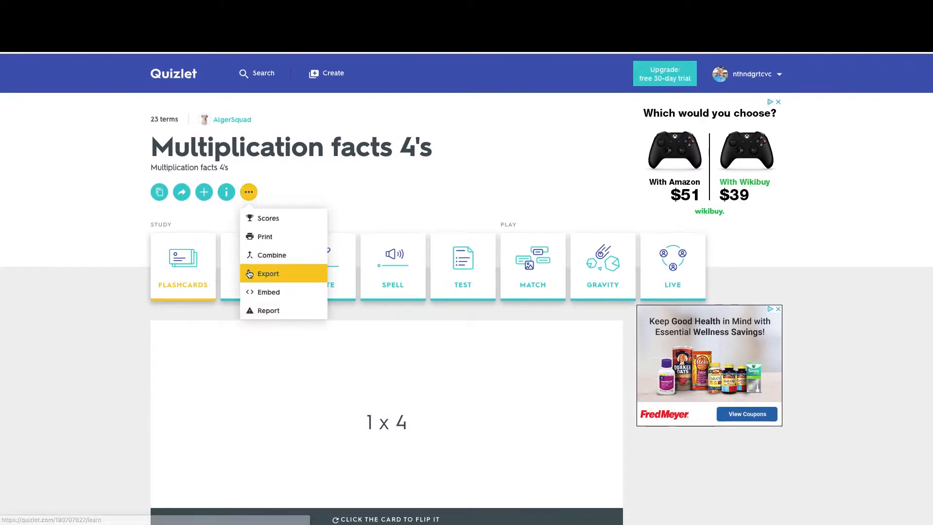
left_click(253, 292)
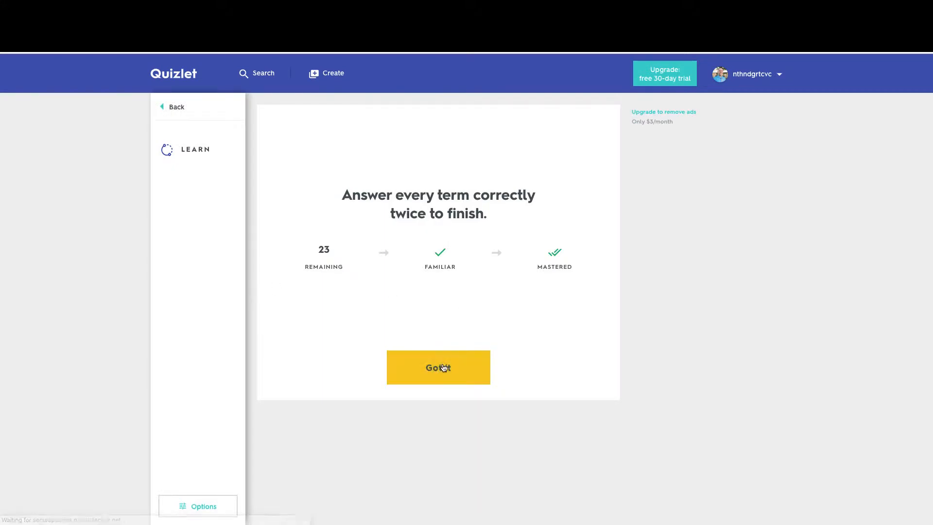
left_click(443, 368)
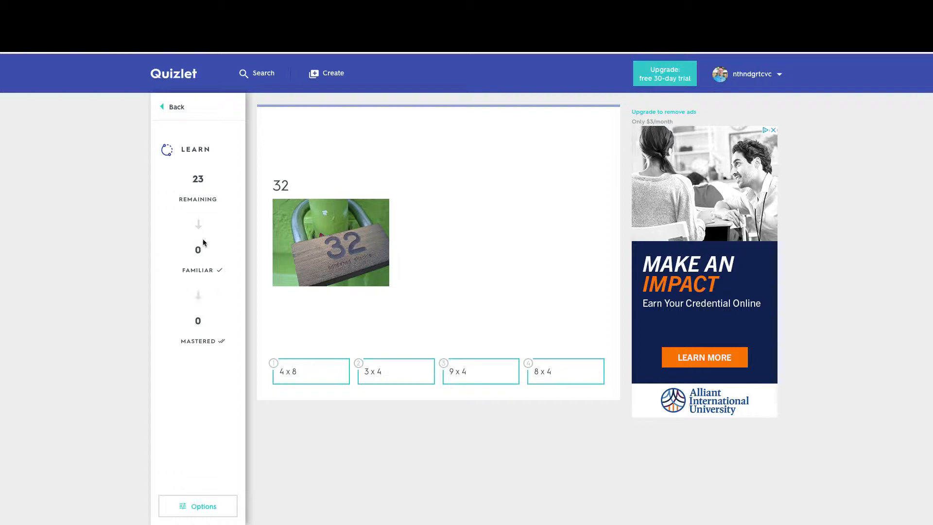
left_click(165, 110)
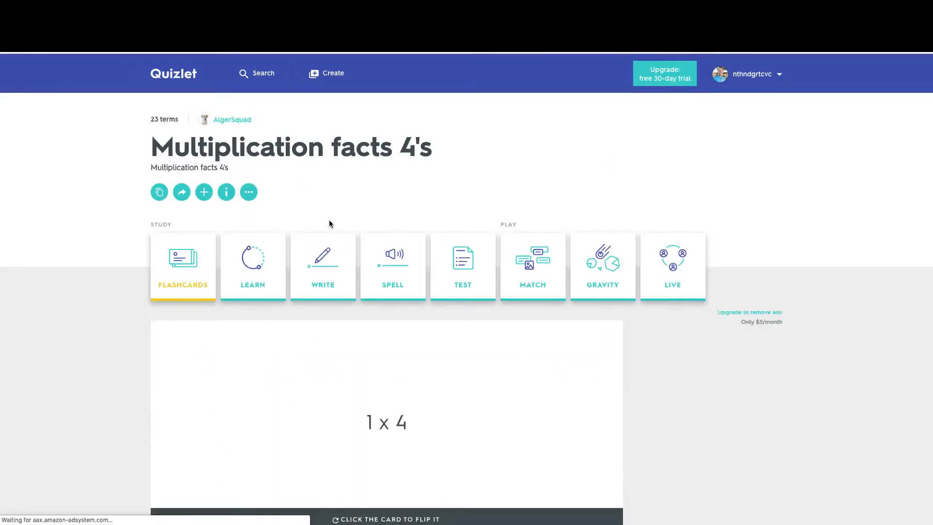
Step: View the Live game's welcome page for the set and go back to the set page
left_click(330, 270)
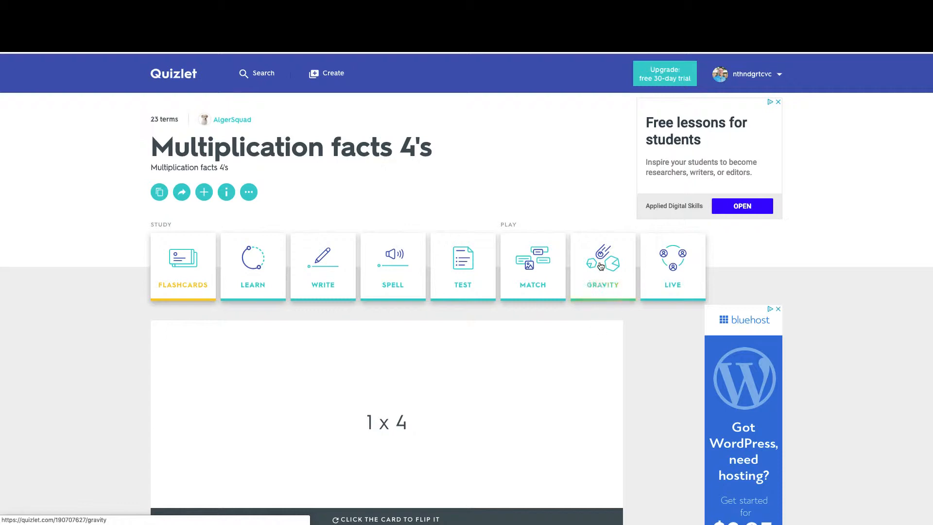
left_click(672, 267)
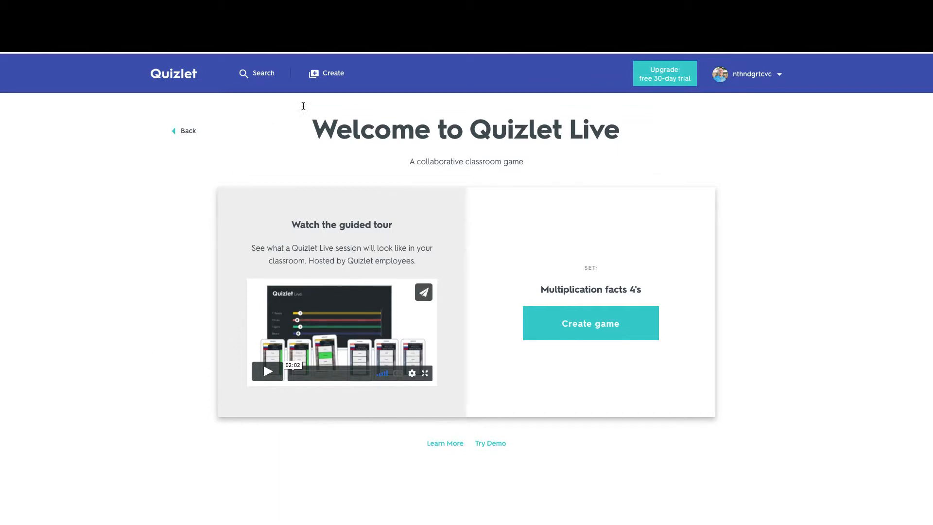
left_click(188, 130)
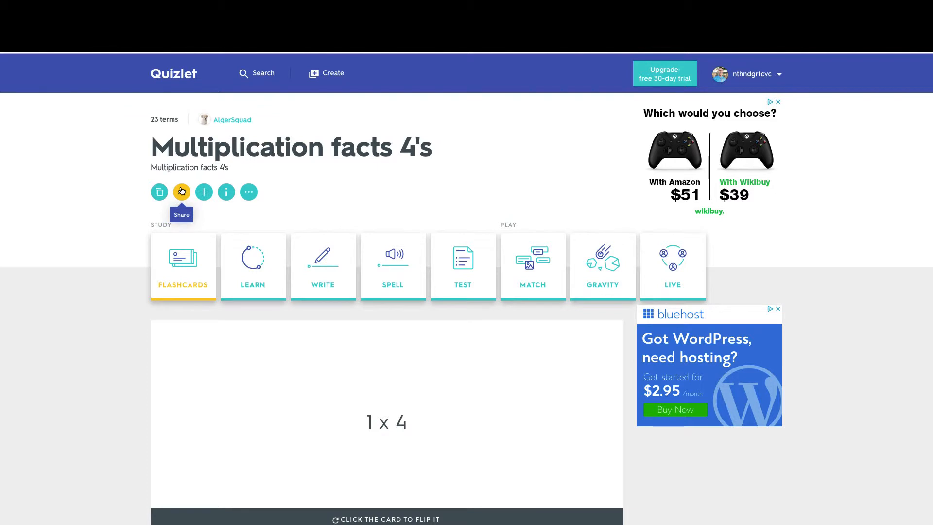
Step: View the set's sharing options and its info details, closing each dialog without changes
left_click(182, 191)
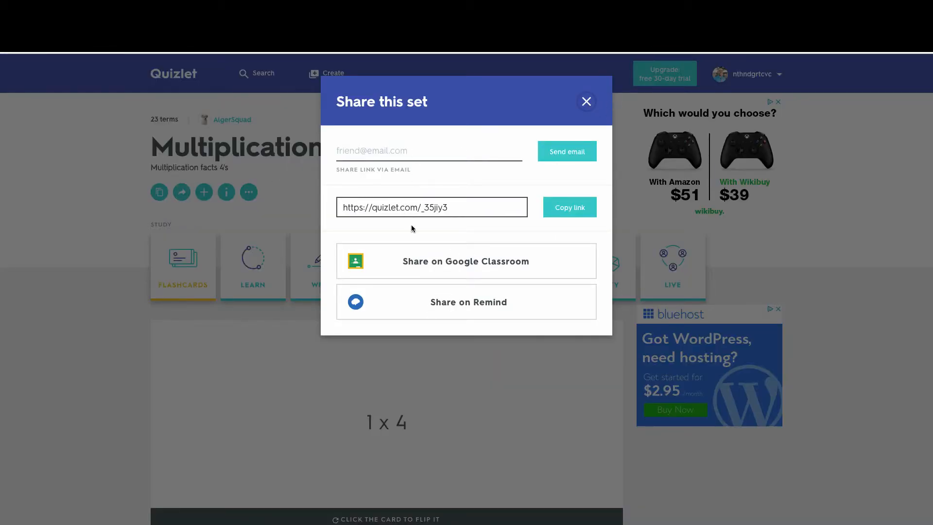
left_click(586, 101)
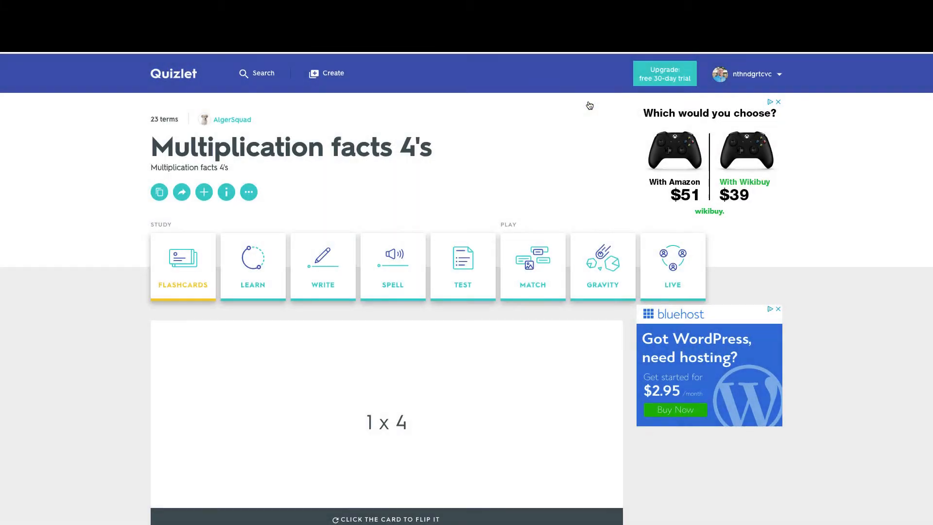
left_click(224, 194)
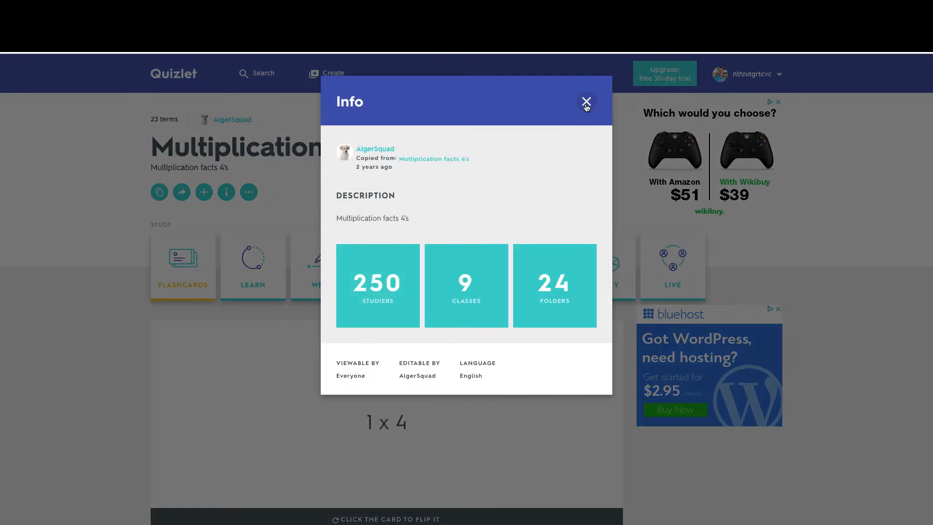
left_click(587, 102)
Step: Review the set's additional actions, such as Print, Combine and Export, and skim the set page
left_click(250, 192)
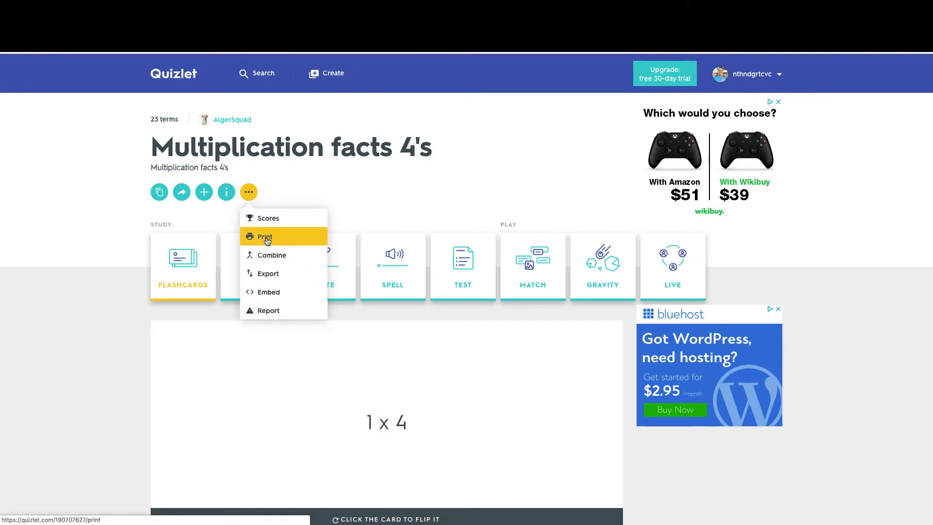
mouse_move(250, 194)
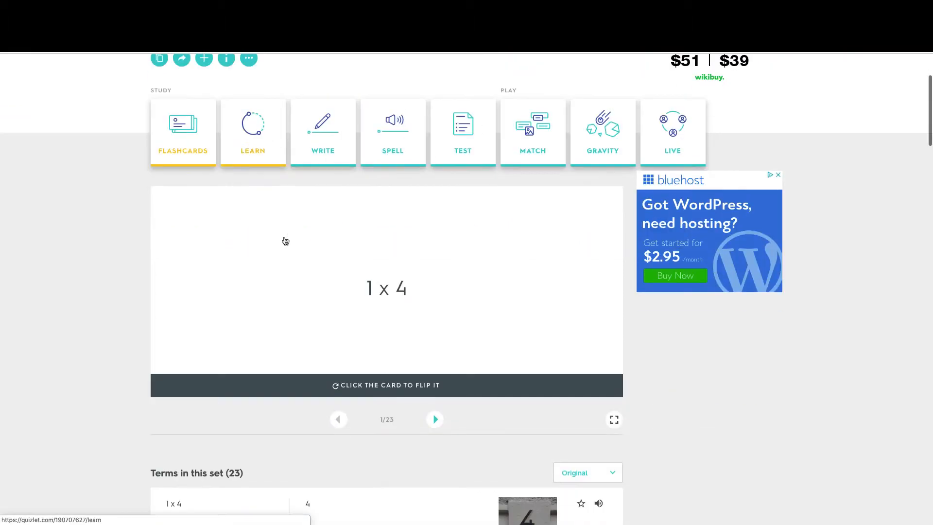
scroll(286, 238, "down", 5)
scroll(130, 344, "down", 5)
scroll(130, 344, "up", 10)
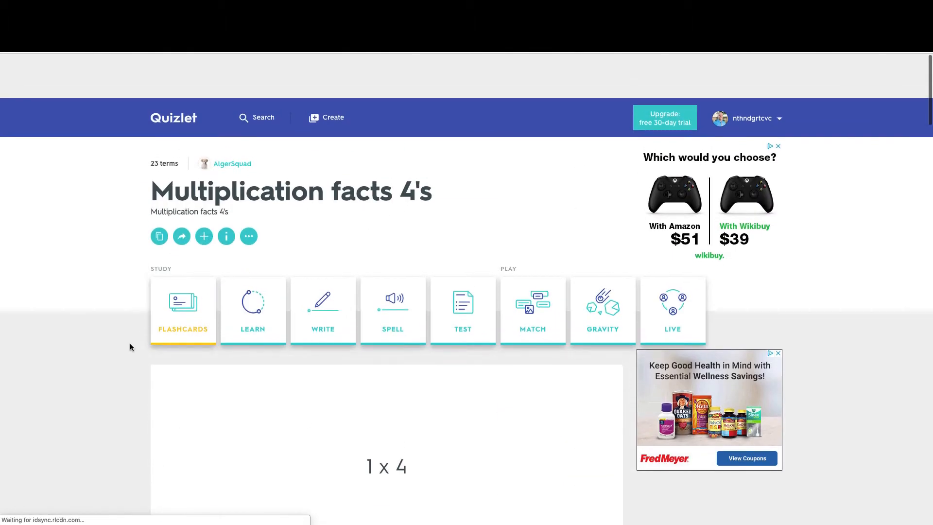
Step: Search for "physical properties science" and open the set "Physical Science - Properties of Matter - Physical Properties"
left_click(252, 74)
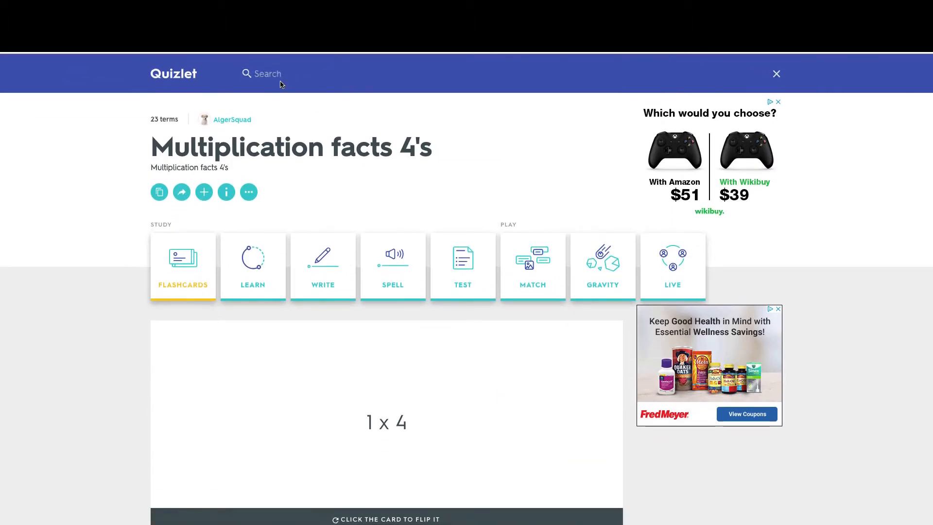
key("Escape")
left_click(262, 73)
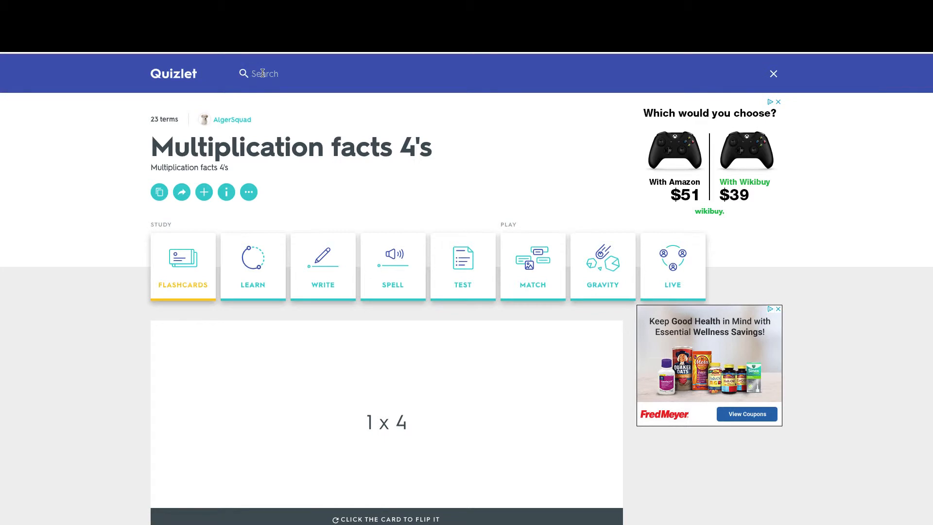
type("physical properties sci")
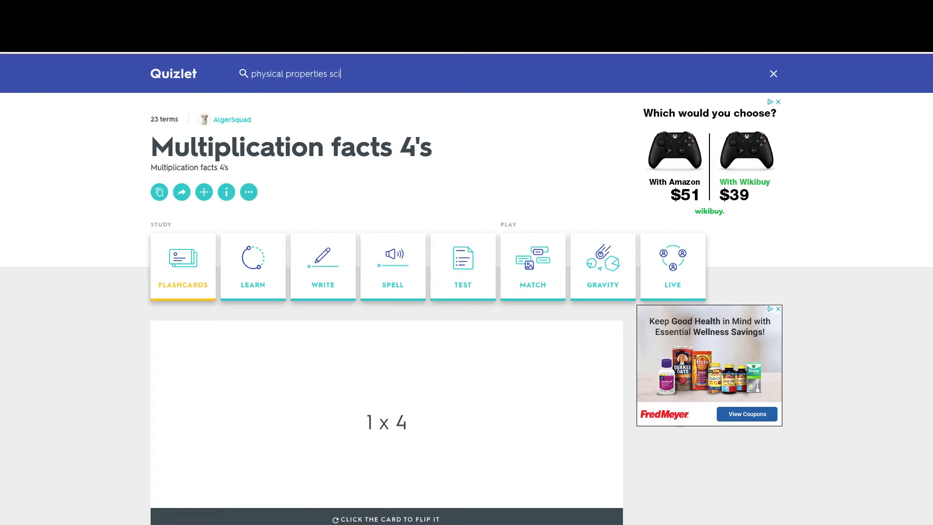
type("ence")
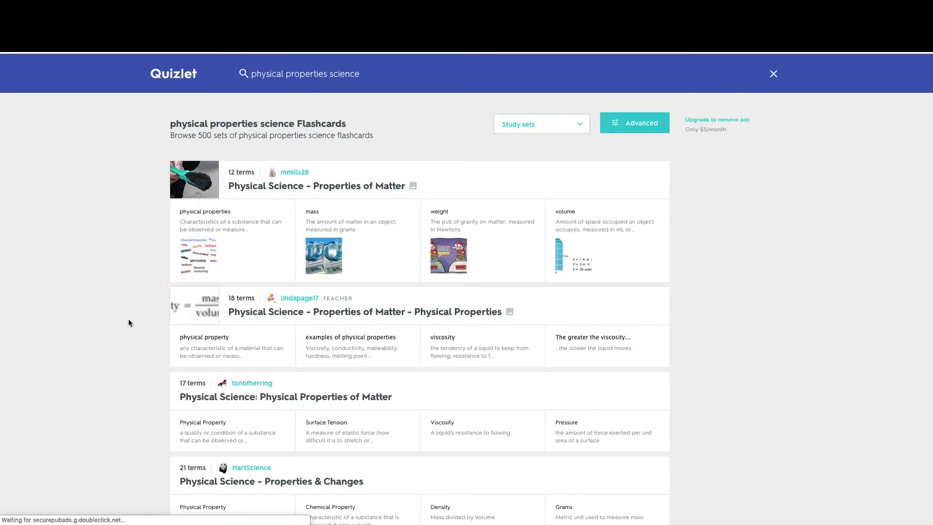
left_click(361, 316)
Step: Examine the terms and definitions in the physical properties set down to the creator's other sets
scroll(423, 407, "down", 3)
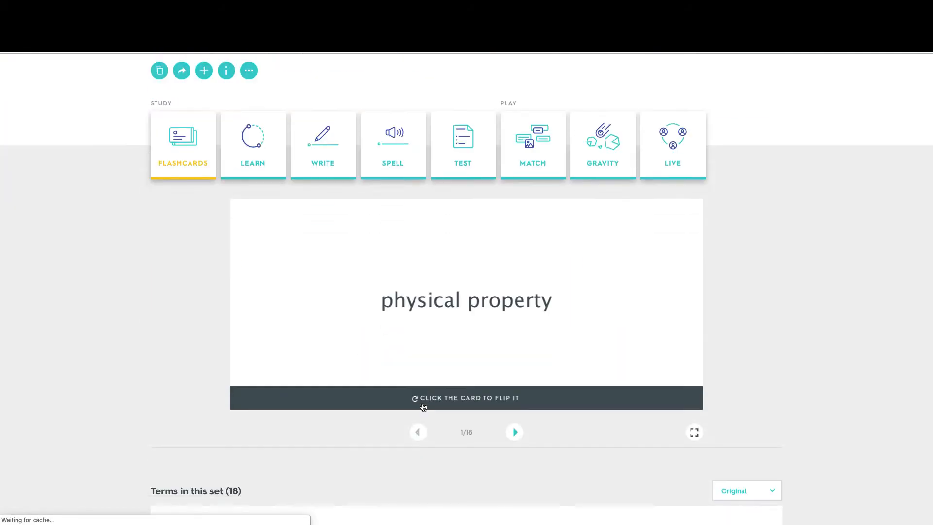
scroll(379, 288, "down", 8)
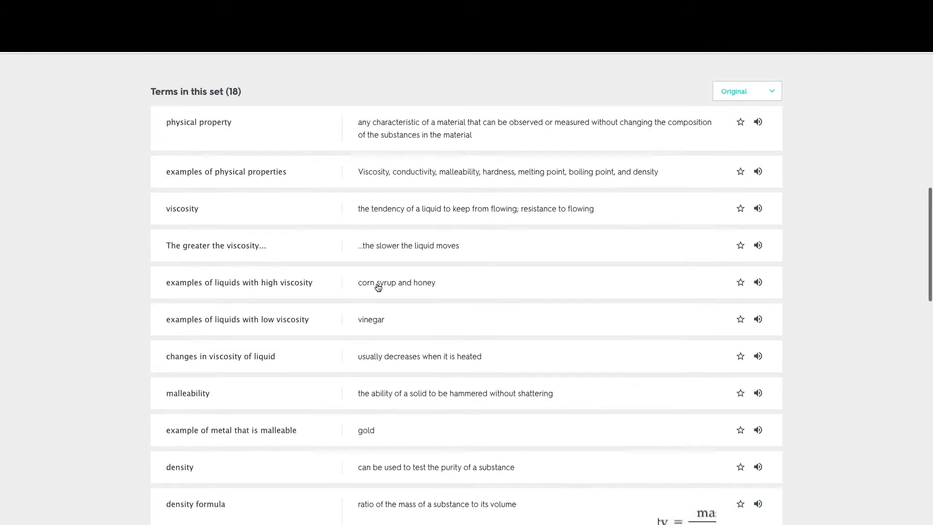
scroll(419, 316, "down", 11)
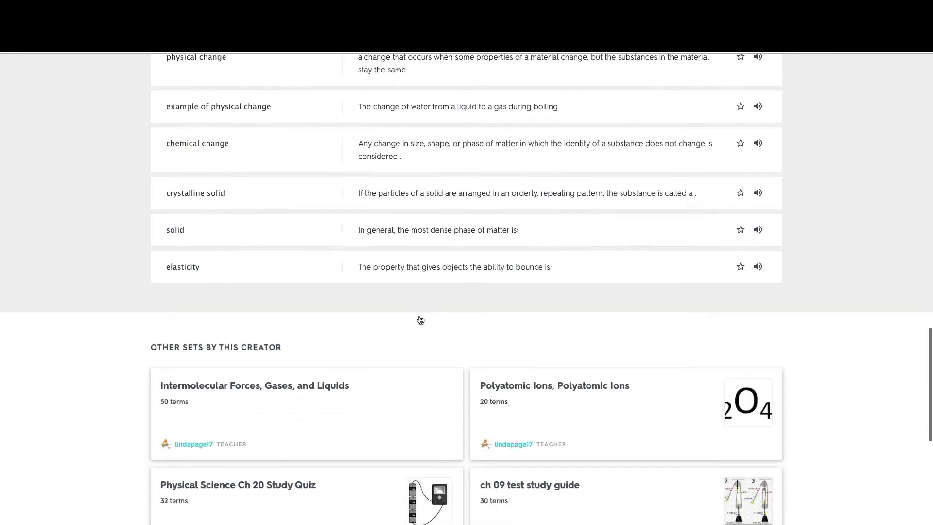
Step: Leave the physical properties set and start creating a new study set
scroll(421, 321, "down", 3)
scroll(379, 204, "up", 20)
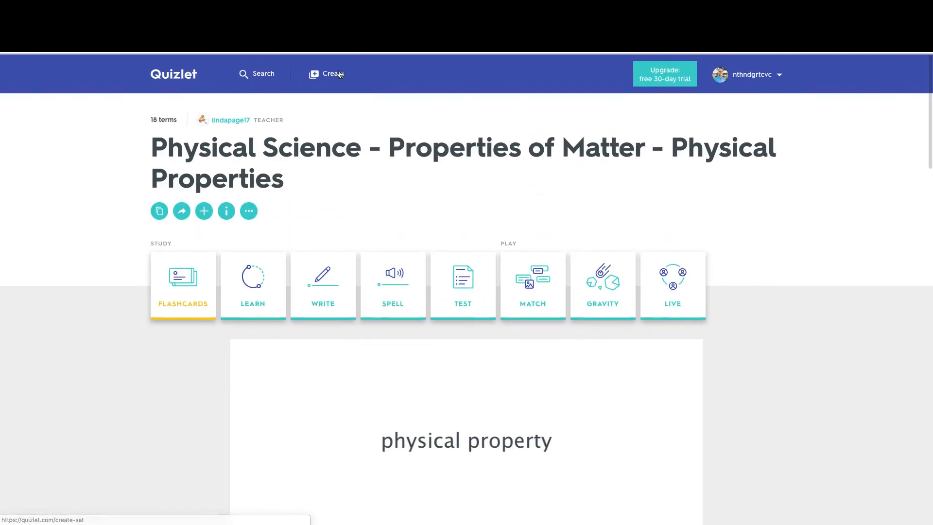
left_click(340, 74)
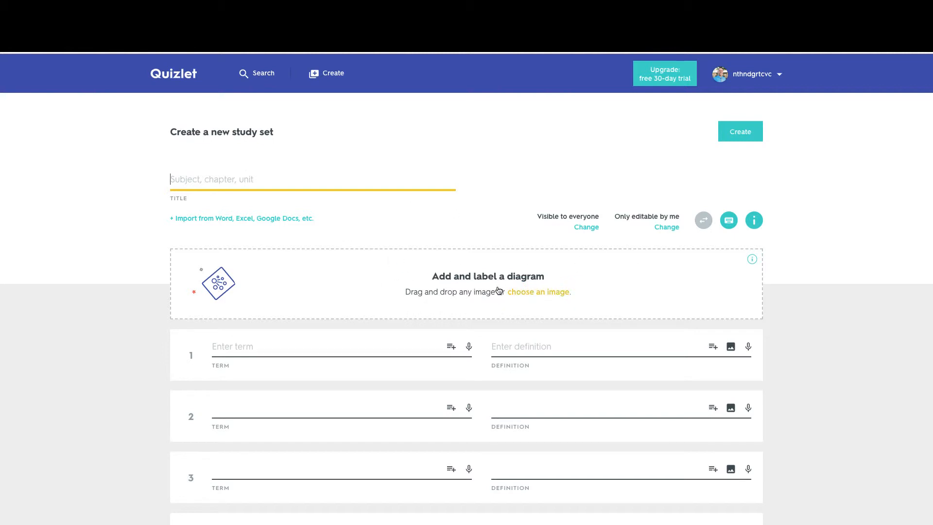
Step: Examine the blank set form, including the first card's term and definition fields and the option to add cards
scroll(496, 292, "down", 2)
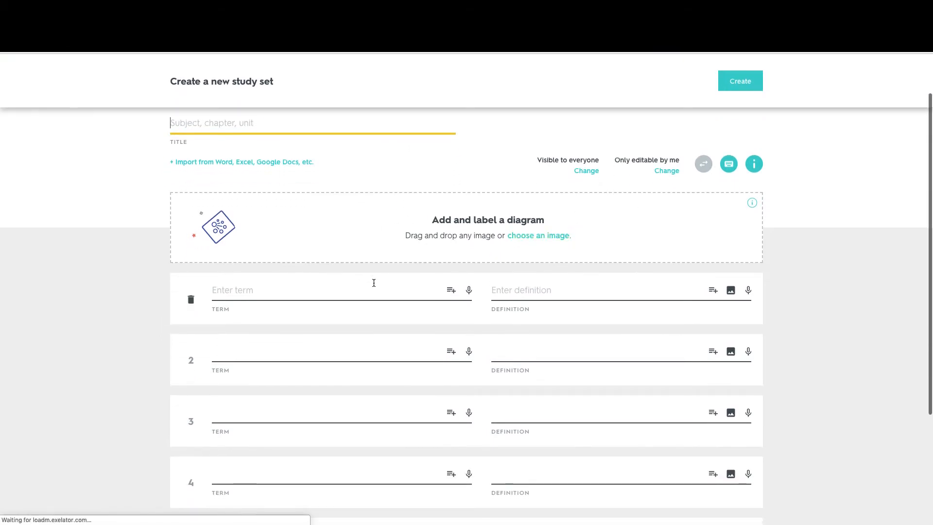
left_click(369, 289)
left_click(514, 290)
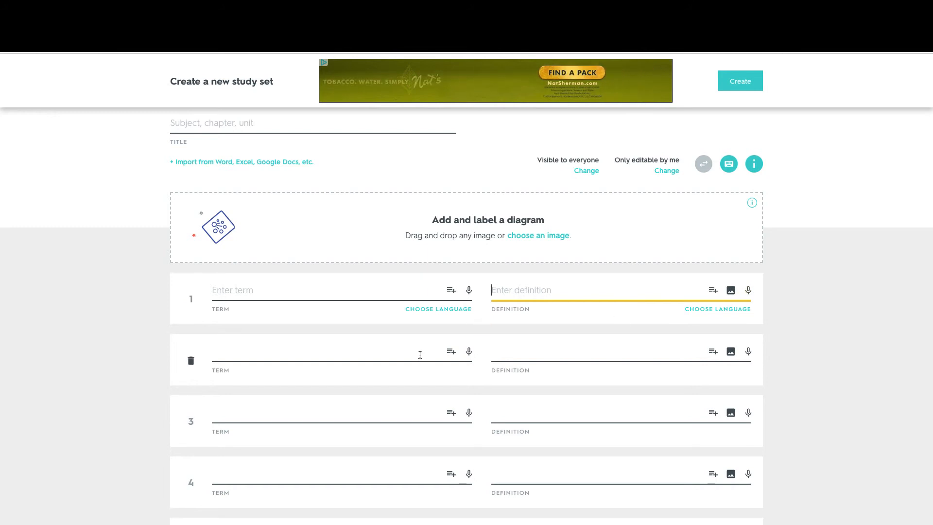
scroll(421, 355, "down", 3)
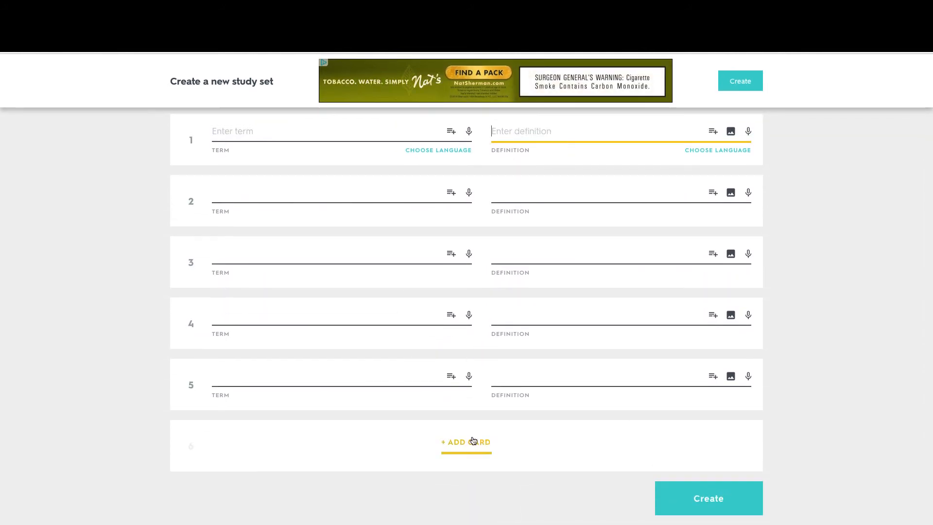
scroll(523, 276, "up", 4)
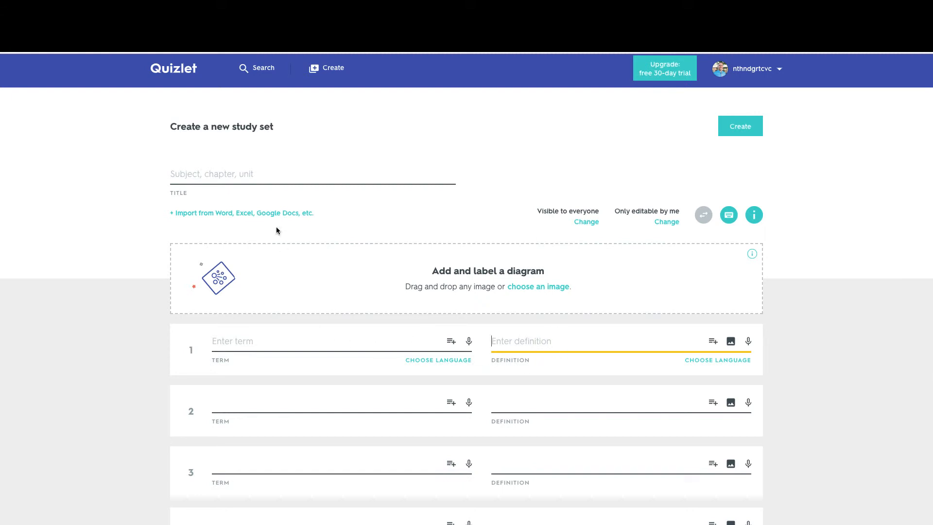
Step: Explore the data import options, comparing Comma and Tab as term-definition separators, and cancel the import
left_click(237, 216)
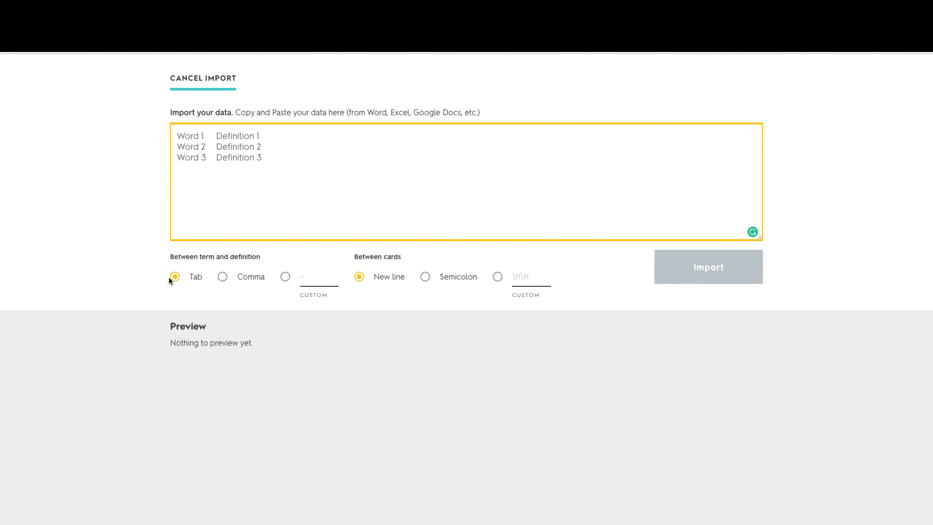
left_click(221, 282)
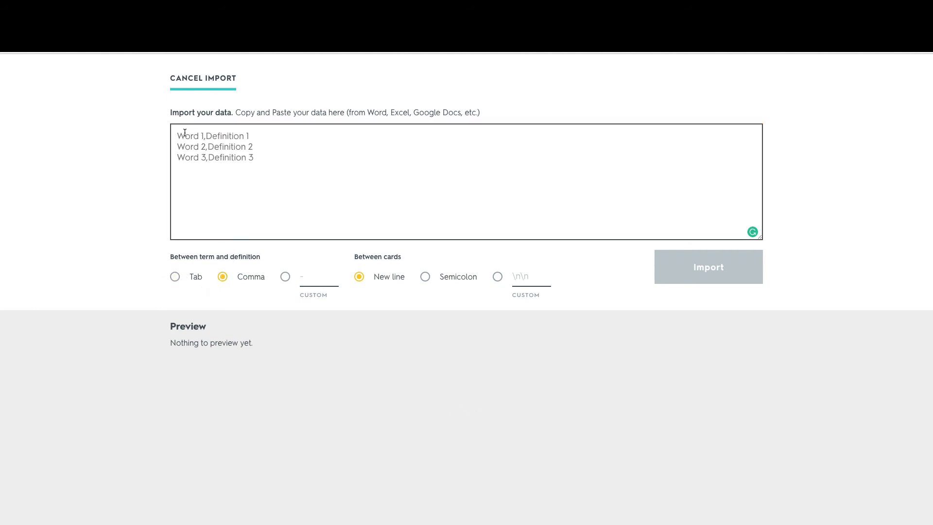
left_click(205, 135)
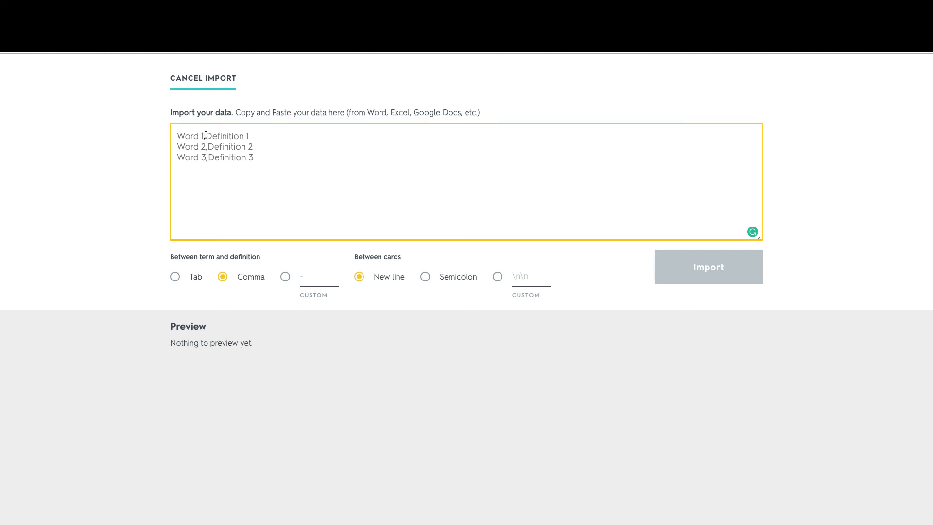
left_click(174, 272)
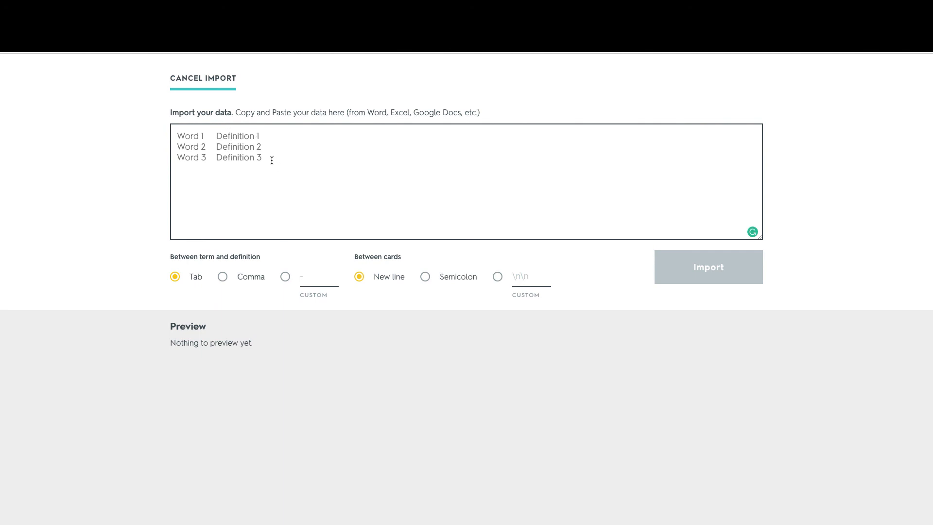
left_click(171, 135)
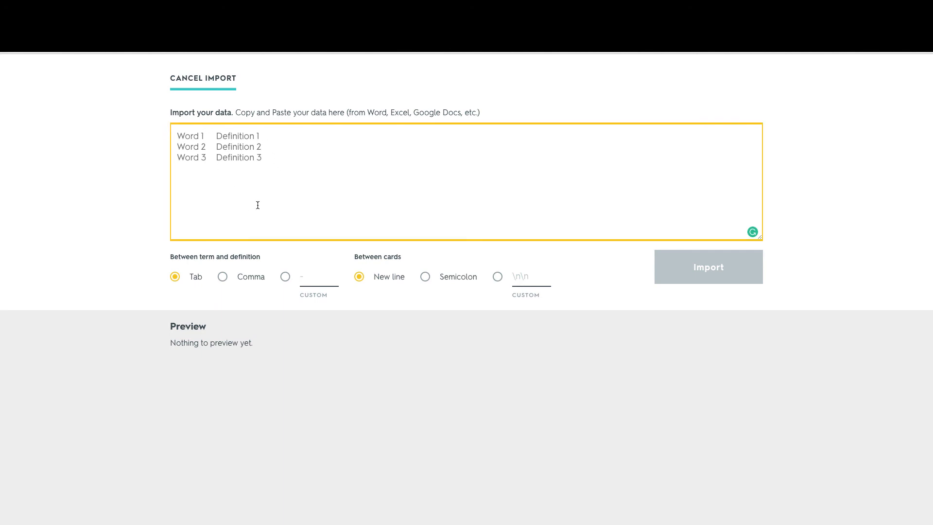
left_click(73, 182)
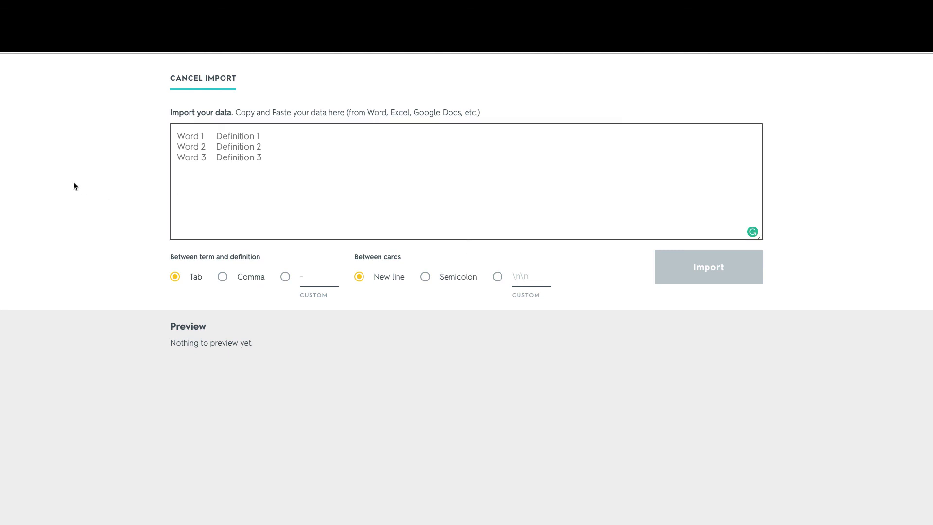
scroll(78, 182, "down", 1)
scroll(95, 185, "up", 1)
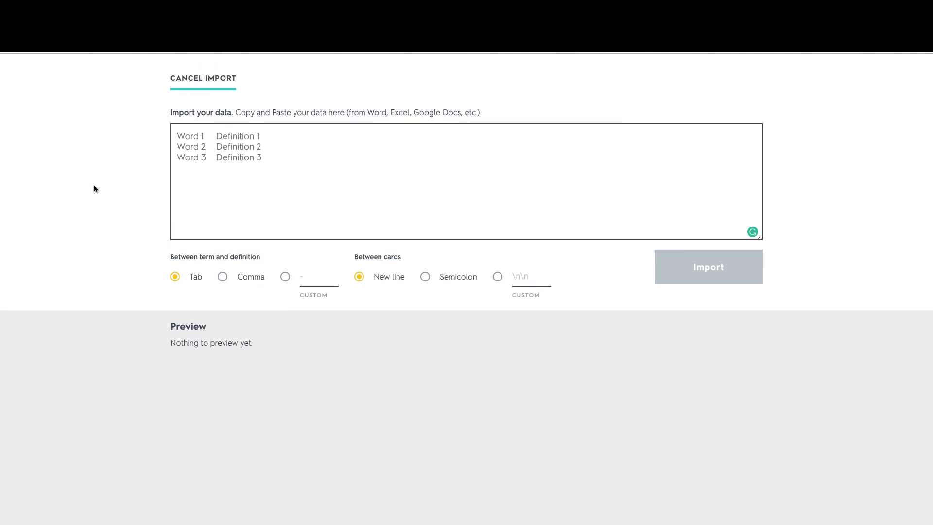
left_click(190, 83)
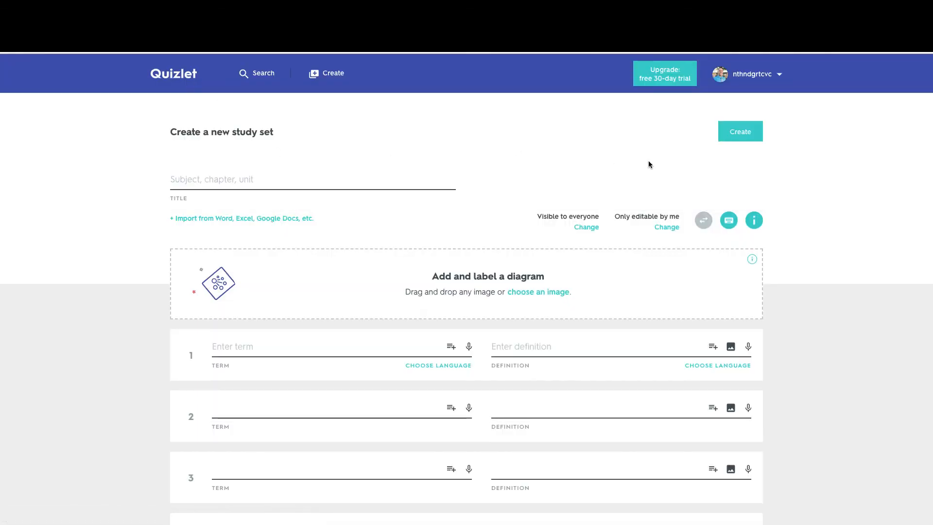